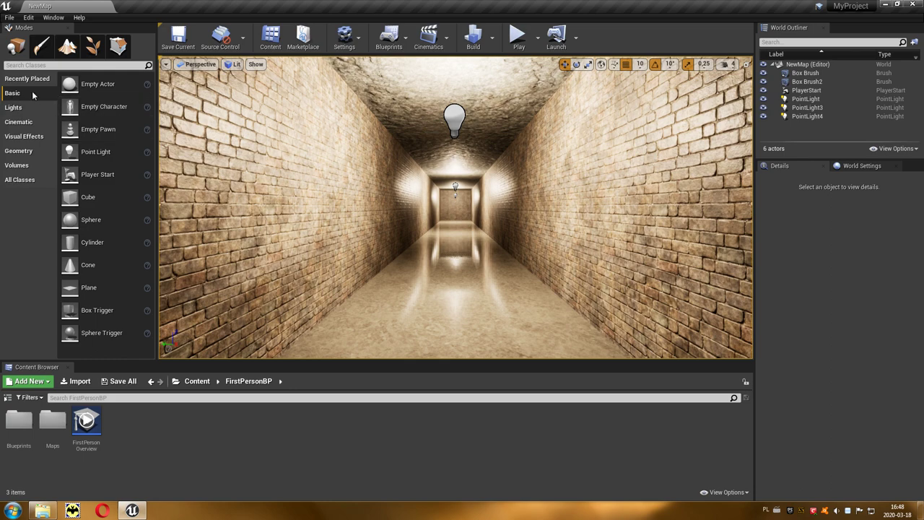
# Place a Cube actor on the corridor floor and raise it to Z -140
pyautogui.click(113, 199)
pyautogui.moveTo(113, 200); pyautogui.dragTo(516, 285)
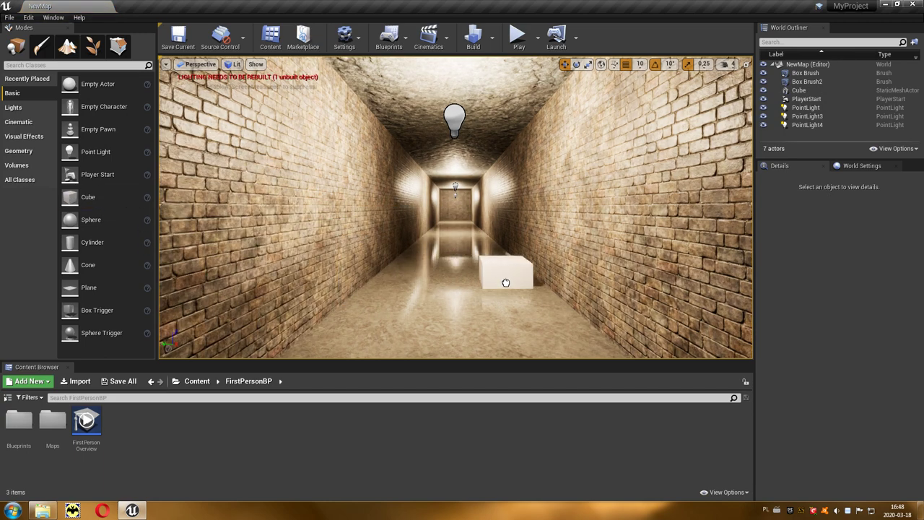
pyautogui.moveTo(518, 264); pyautogui.dragTo(520, 241)
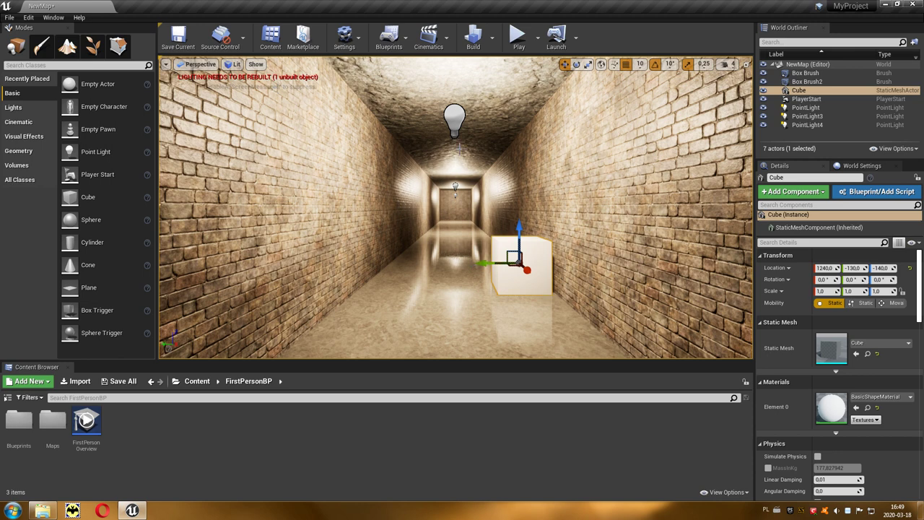
# Run Build Lighting Only, save the NewMap level, and select the cube
pyautogui.click(493, 45)
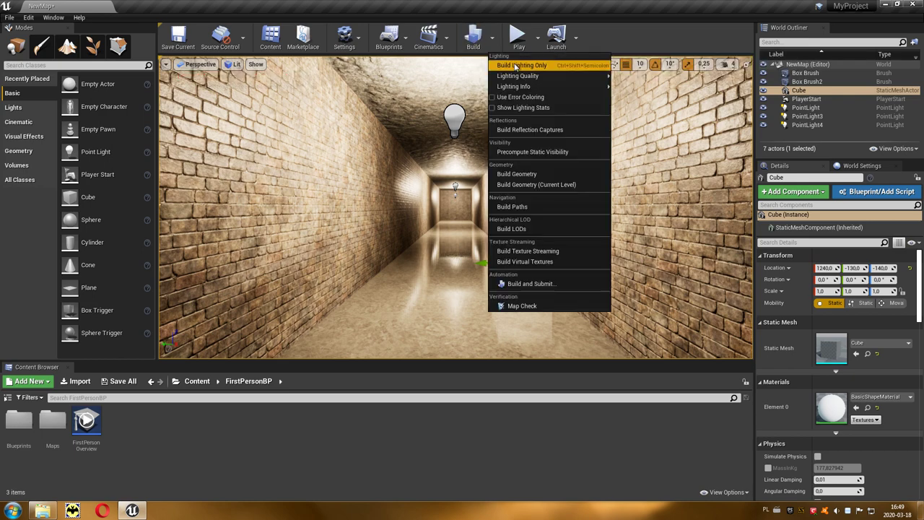
pyautogui.click(558, 67)
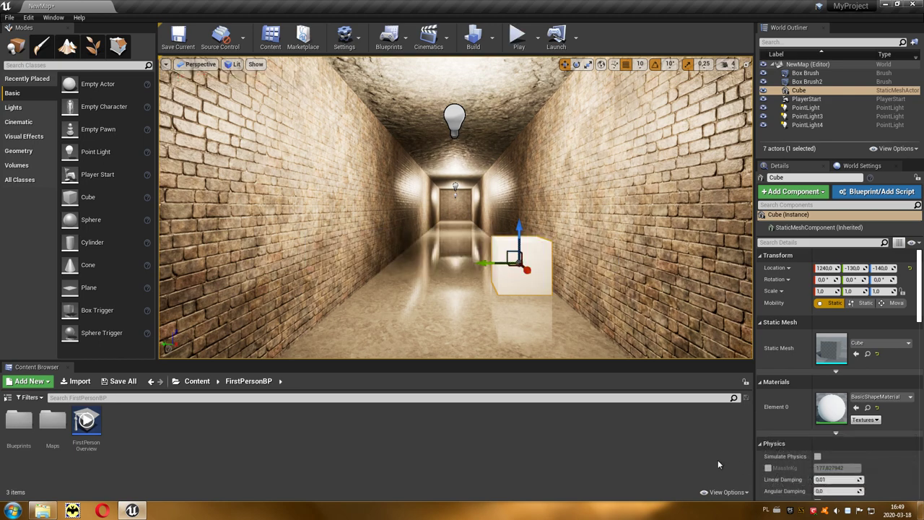
pyautogui.click(181, 44)
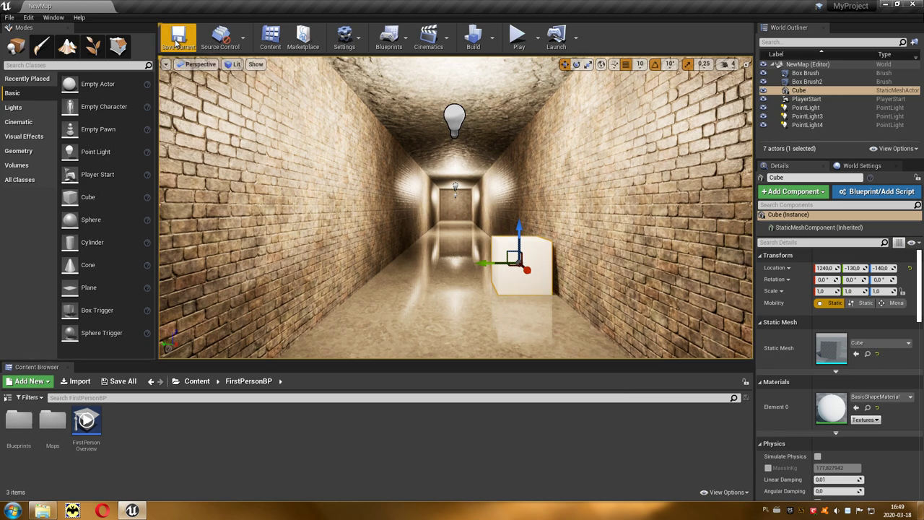
pyautogui.click(639, 311)
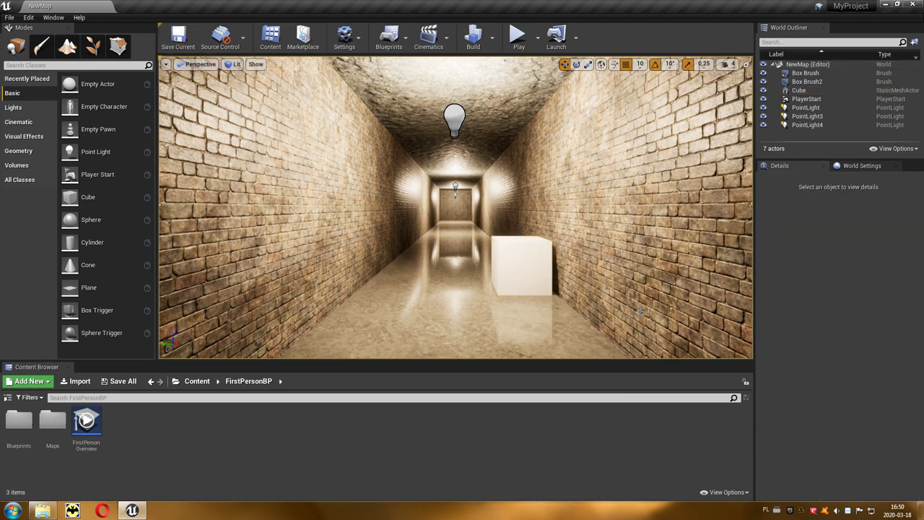
pyautogui.click(520, 266)
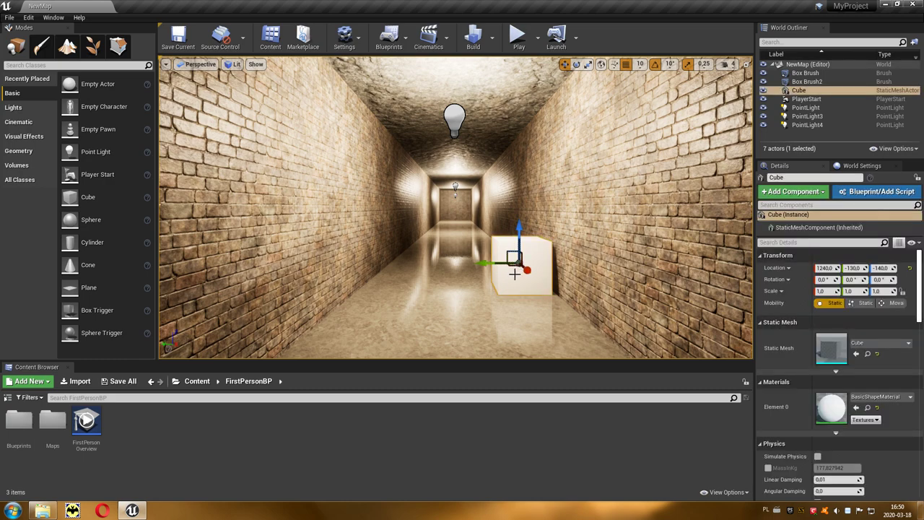
# Focus on the cube, then orbit and dolly back to a three-quarter view beside the wall
pyautogui.press('f')
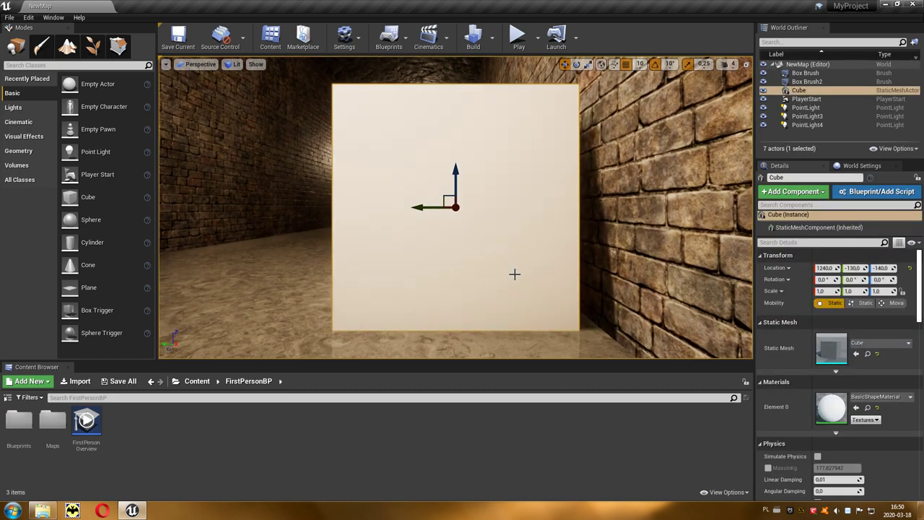
pyautogui.keyDown('alt'); pyautogui.moveTo(412, 234); pyautogui.dragTo(412, 234); pyautogui.keyUp('alt')
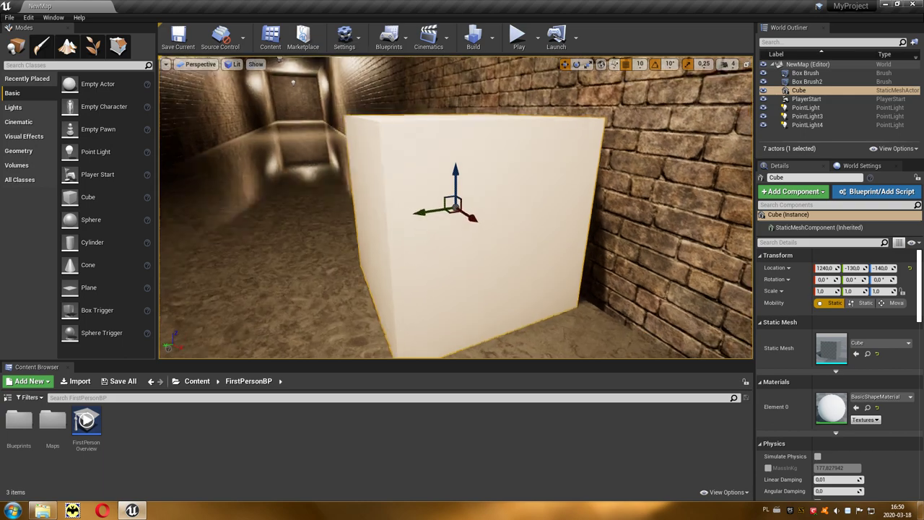
pyautogui.keyDown('alt'); pyautogui.moveTo(412, 234); pyautogui.dragTo(175, 178, button='right'); pyautogui.keyUp('alt')
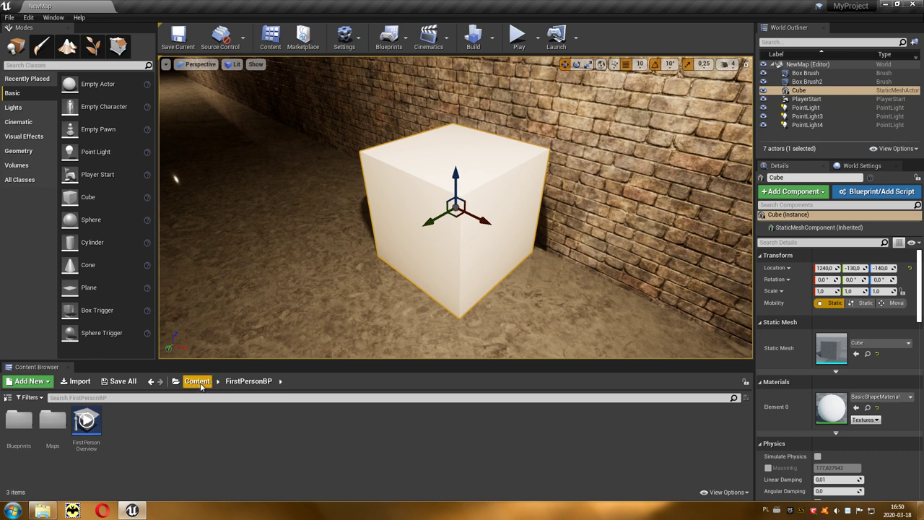
# Add a folder named Materials under Content and open it
pyautogui.click(197, 382)
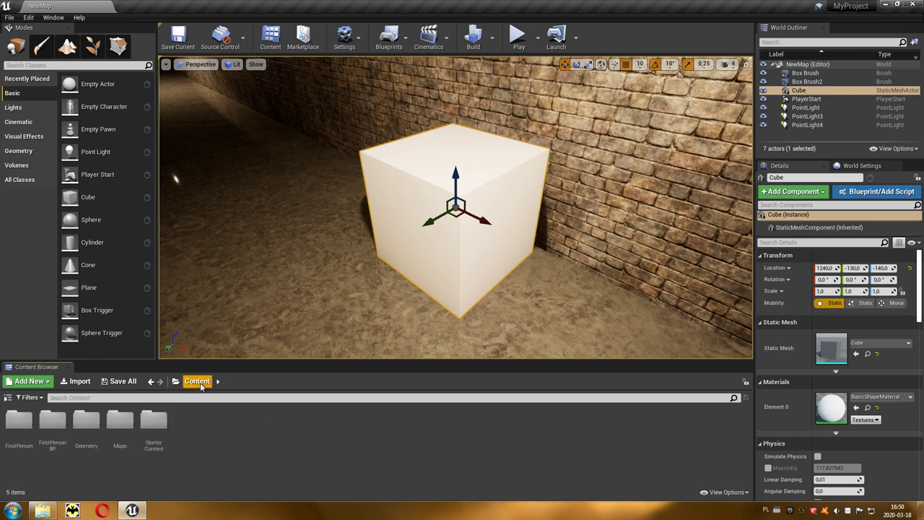
pyautogui.rightClick(252, 442)
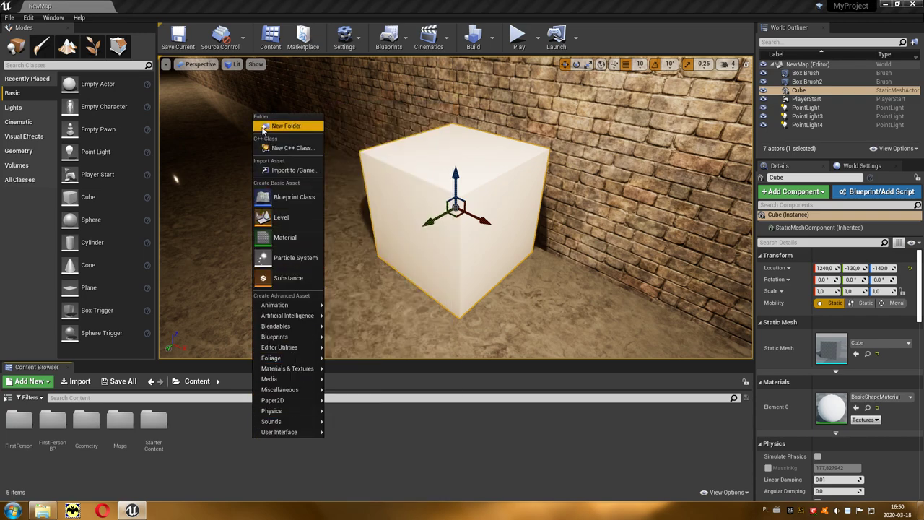
pyautogui.click(312, 127)
pyautogui.write('Materials')
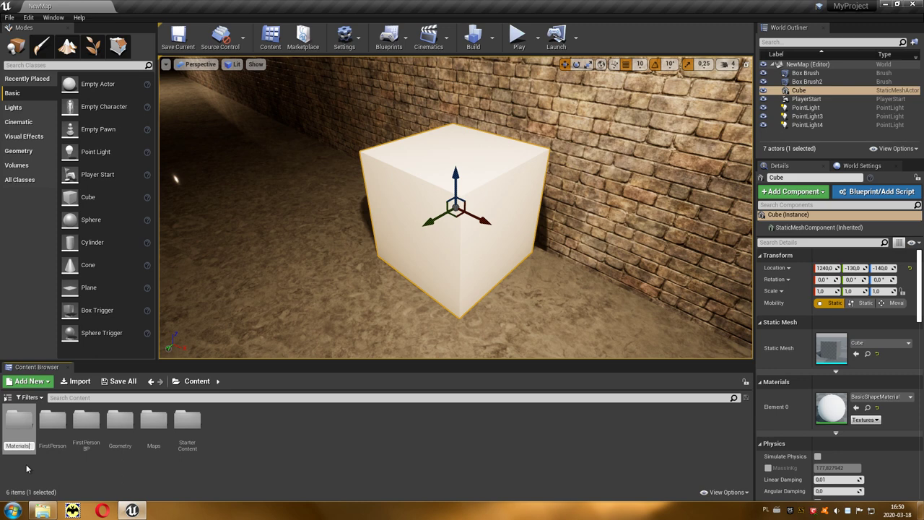
pyautogui.press('Return')
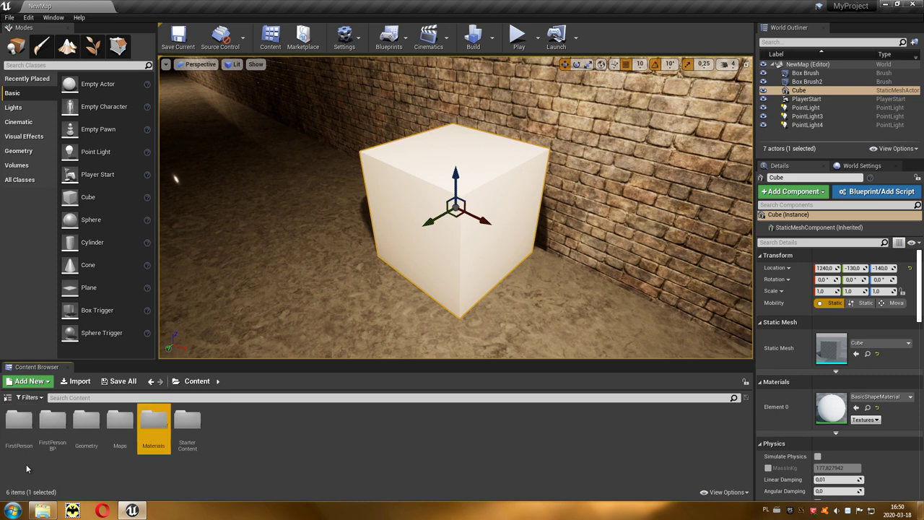
pyautogui.doubleClick(151, 418)
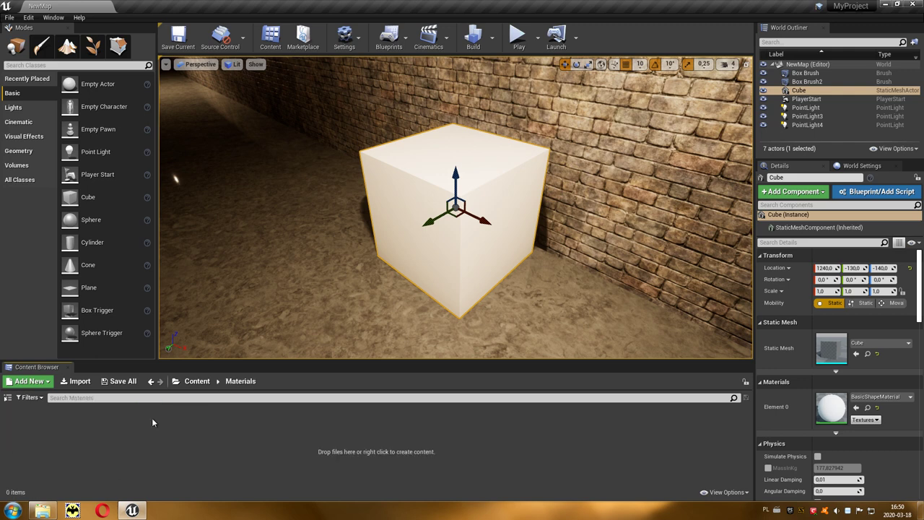
# Create a material named M_Cube_01 in Materials and drop it onto the cube
pyautogui.rightClick(191, 435)
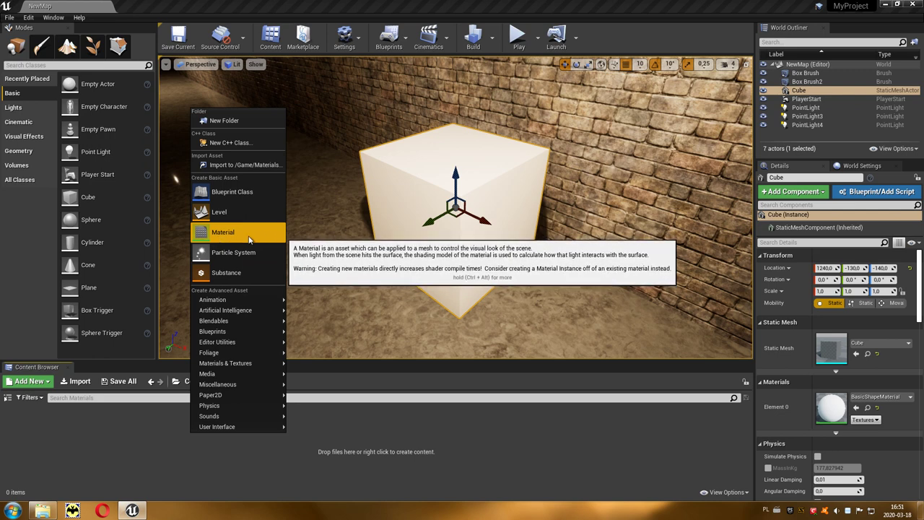
pyautogui.click(249, 239)
pyautogui.write('M_')
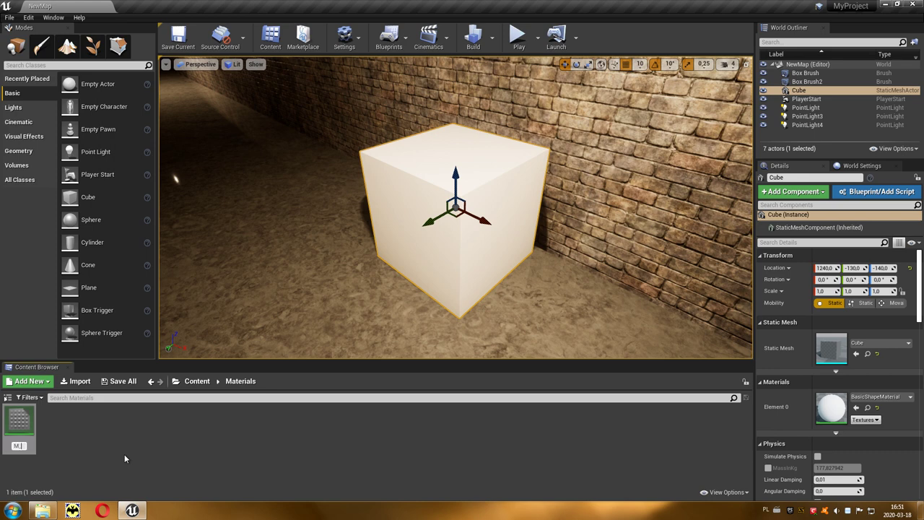
pyautogui.write('Cube_01')
pyautogui.press('Return')
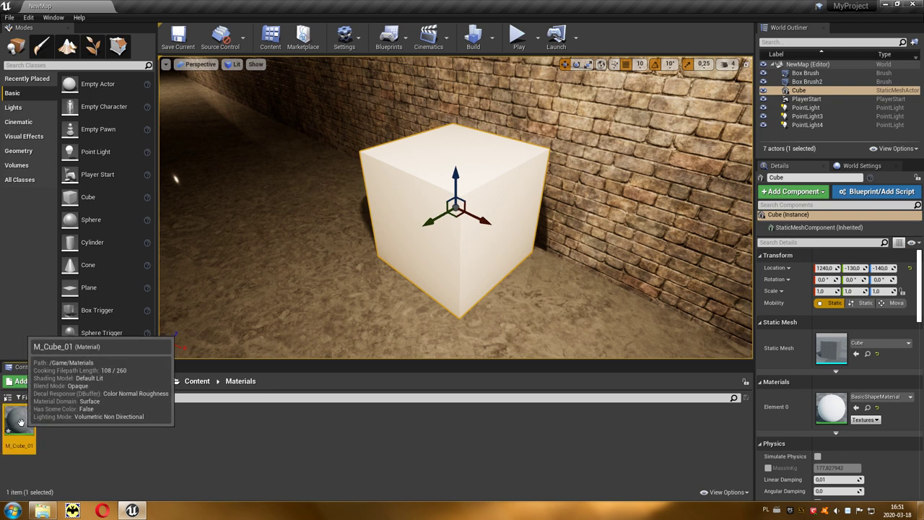
pyautogui.moveTo(20, 421)
pyautogui.mouseDown()
pyautogui.moveTo(459, 234)
pyautogui.moveTo(442, 237)
pyautogui.mouseUp()
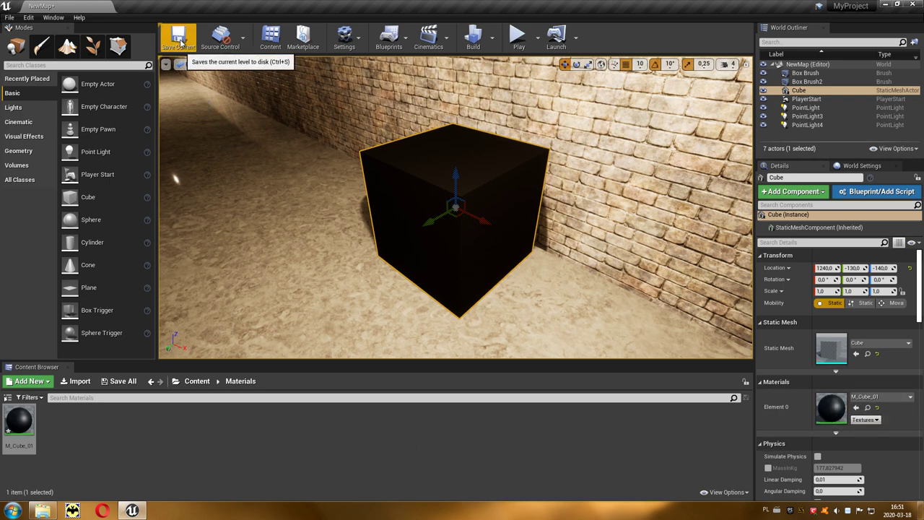
# Save NewMap and M_Cube_01 together through Save All and Save Selected
pyautogui.click(121, 388)
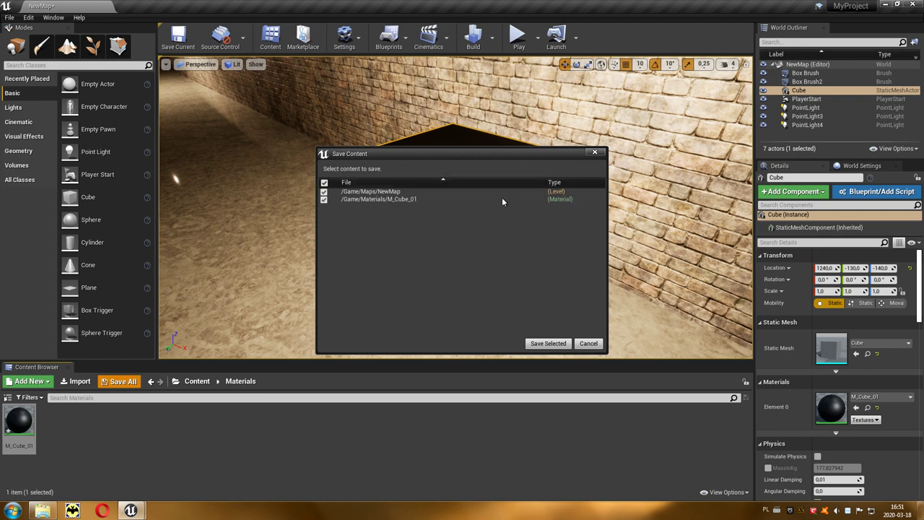
pyautogui.click(547, 343)
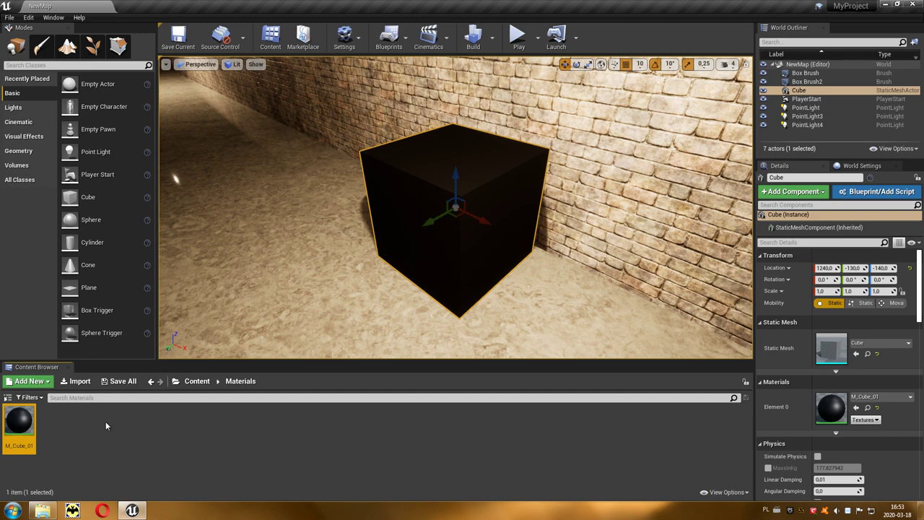
# Open M_Cube_01 in the material editor and preview it on a cube from a corner angle
pyautogui.doubleClick(20, 420)
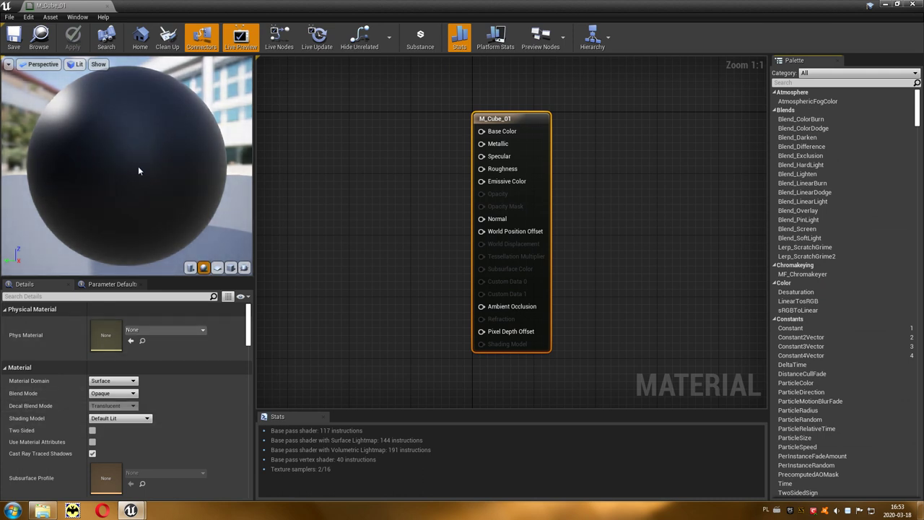
pyautogui.moveTo(102, 158)
pyautogui.mouseDown()
pyautogui.moveTo(123, 173)
pyautogui.moveTo(145, 166)
pyautogui.mouseUp()
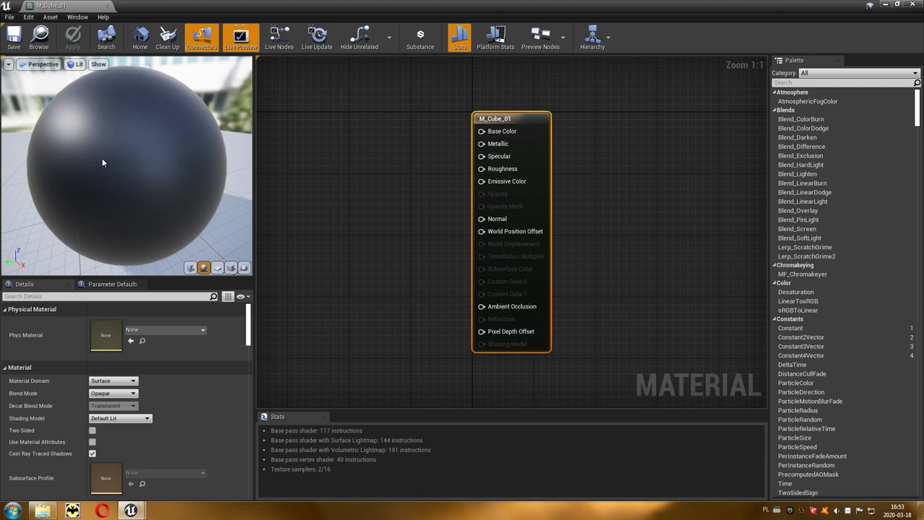
pyautogui.click(232, 269)
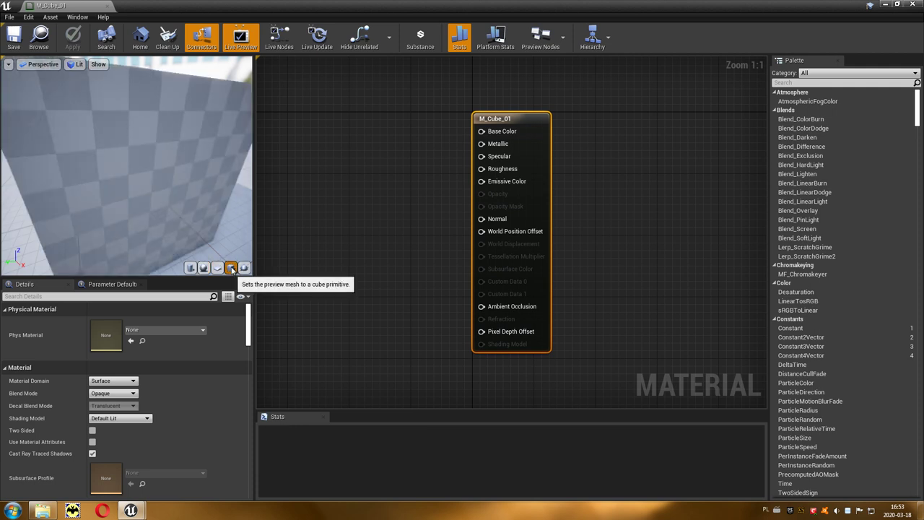
pyautogui.scroll(-3, 154, 172)
pyautogui.moveTo(154, 173)
pyautogui.mouseDown()
pyautogui.moveTo(188, 169)
pyautogui.moveTo(177, 170)
pyautogui.mouseUp()
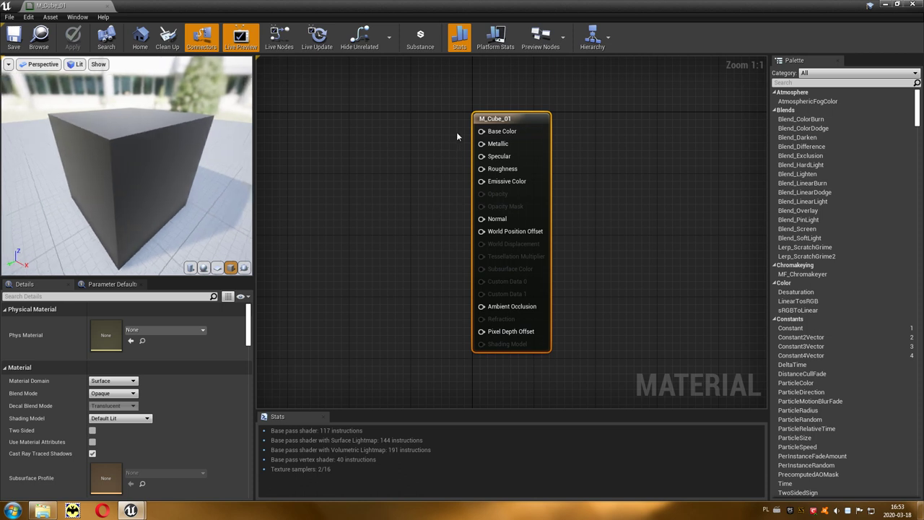
pyautogui.moveTo(511, 135)
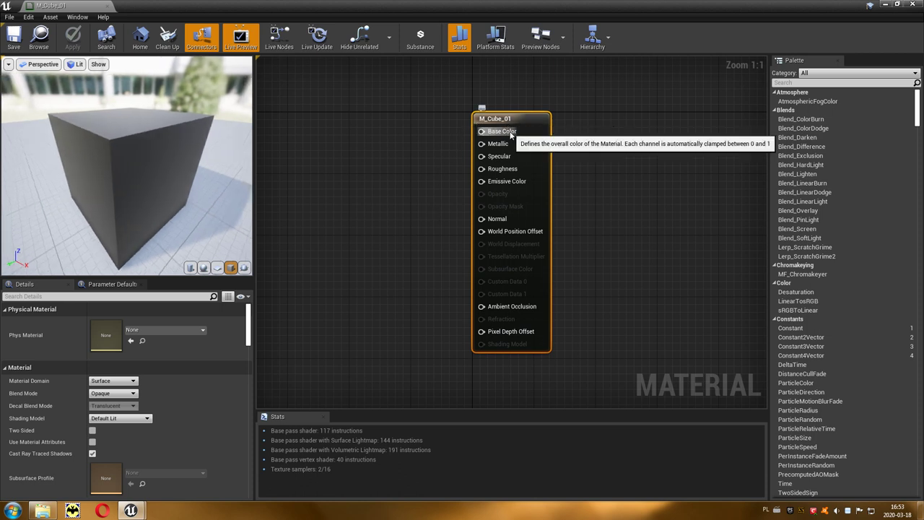
pyautogui.moveTo(502, 162)
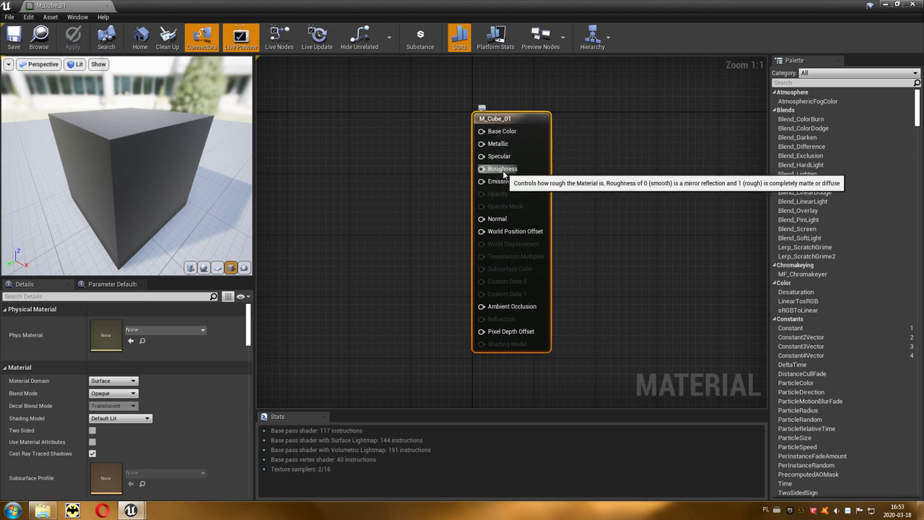
# Wire a 0,0,0 Constant3Vector into Base Color beside the material node and expand its values
pyautogui.click(362, 146)
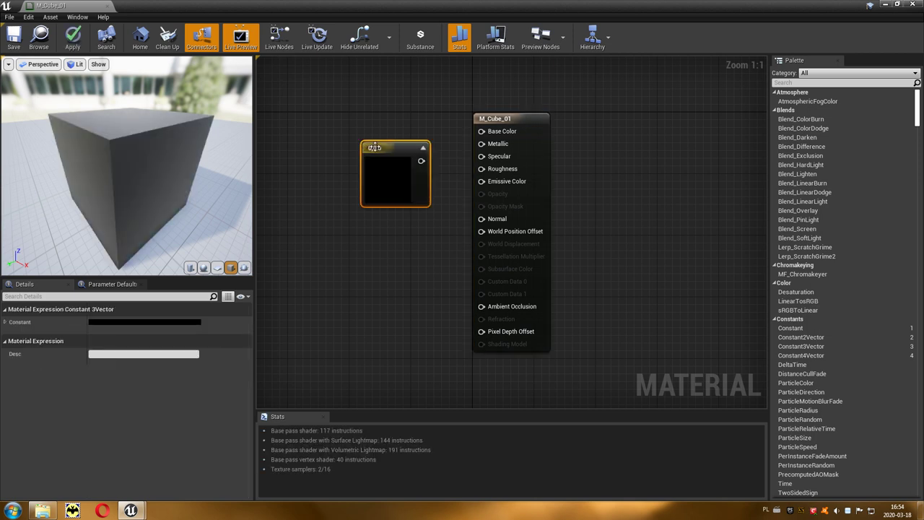
pyautogui.moveTo(421, 162); pyautogui.dragTo(420, 164)
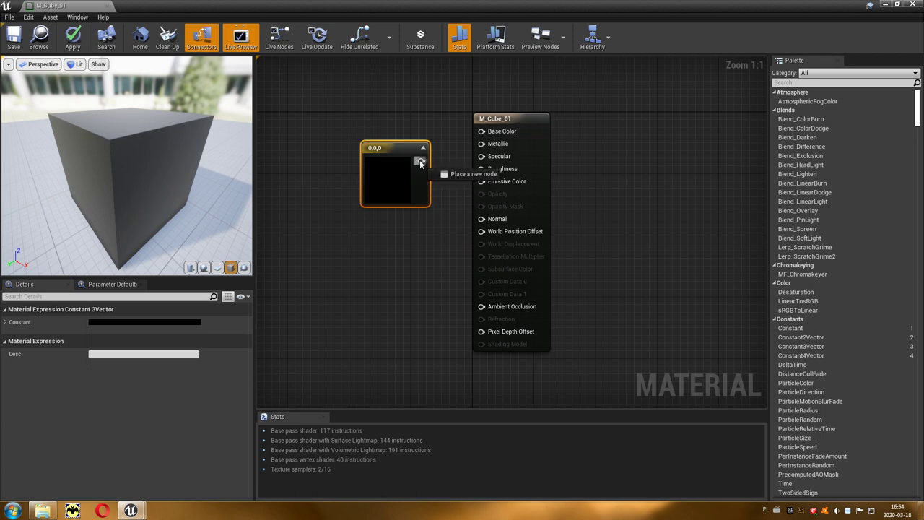
pyautogui.moveTo(421, 163); pyautogui.dragTo(482, 132)
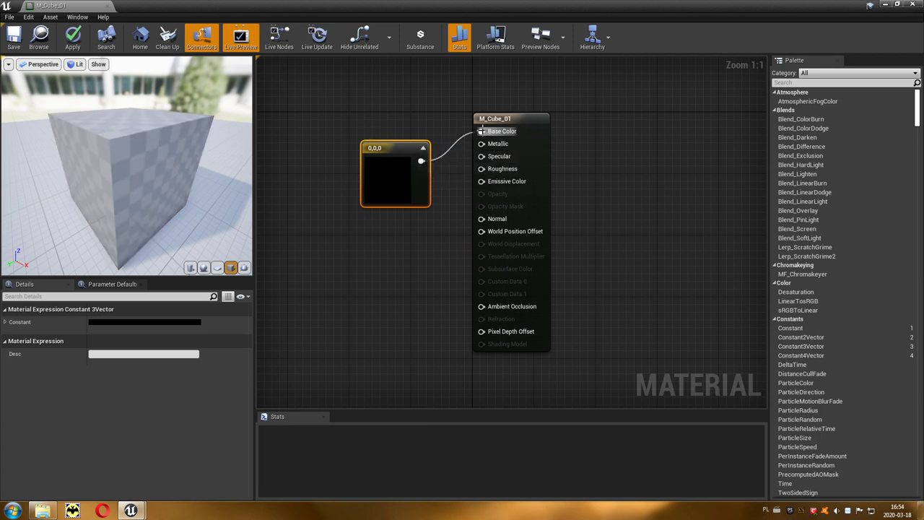
pyautogui.moveTo(409, 153); pyautogui.dragTo(402, 124)
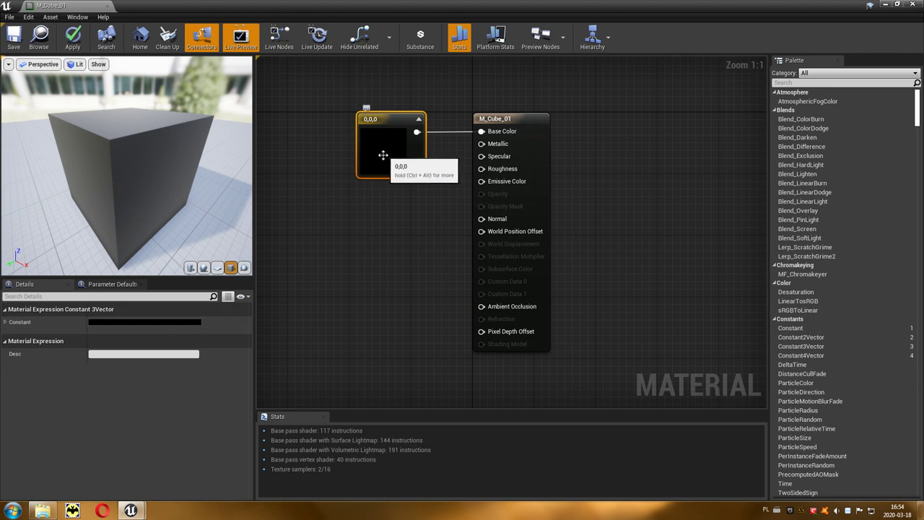
pyautogui.click(6, 322)
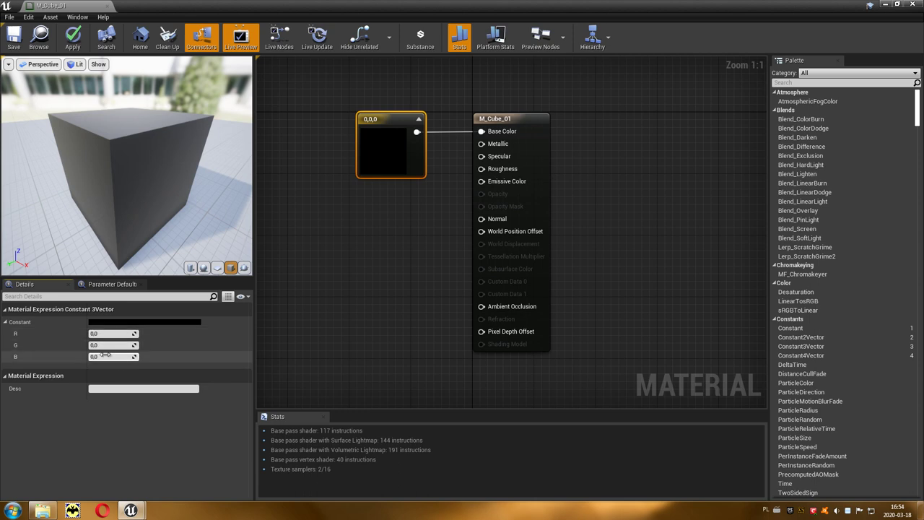
# Set the constant to dark red (0.297, 0, 0) in the Color Picker
pyautogui.click(168, 324)
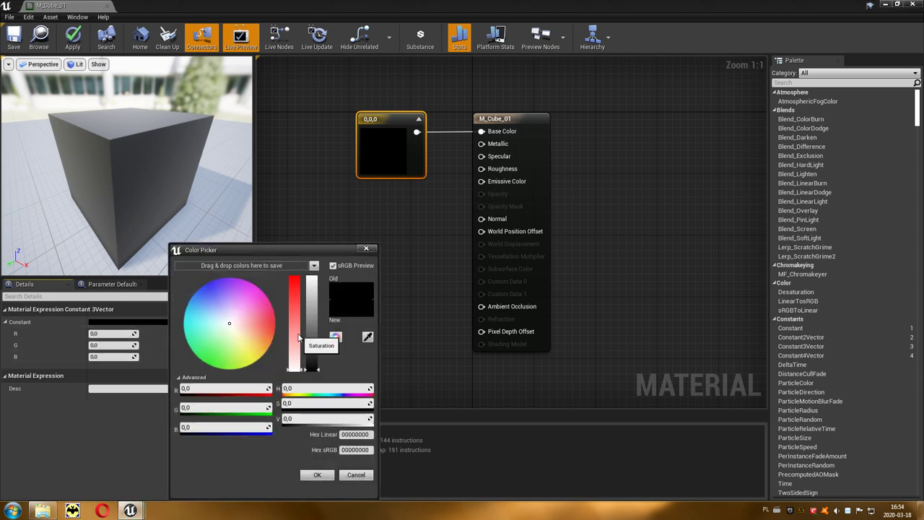
pyautogui.moveTo(295, 337); pyautogui.dragTo(291, 276)
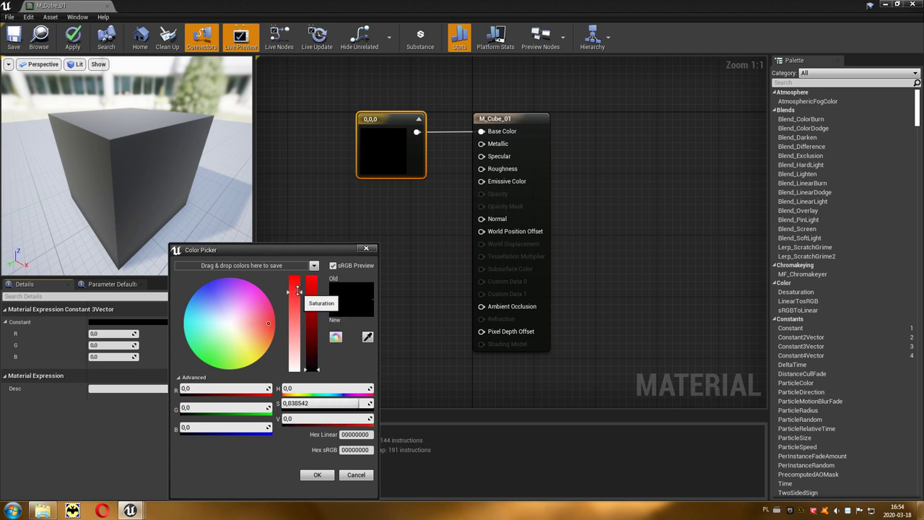
pyautogui.moveTo(311, 307); pyautogui.dragTo(314, 342)
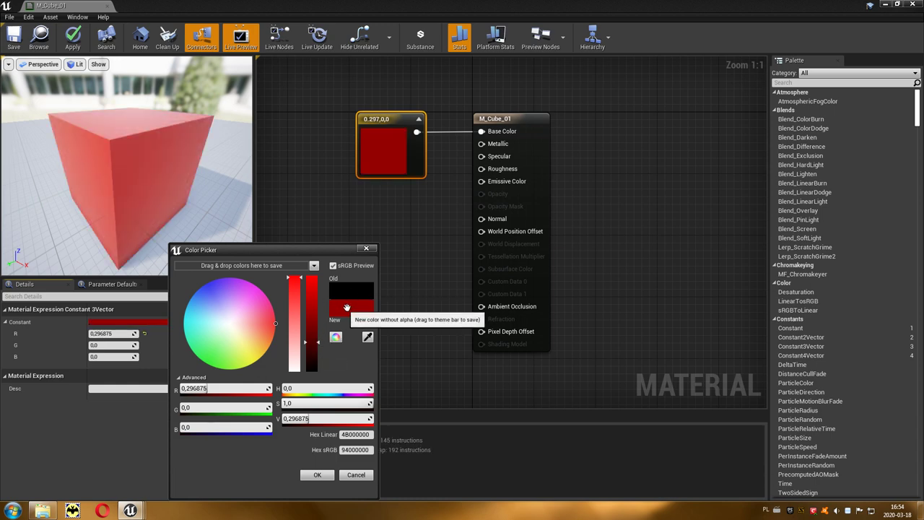
pyautogui.click(316, 475)
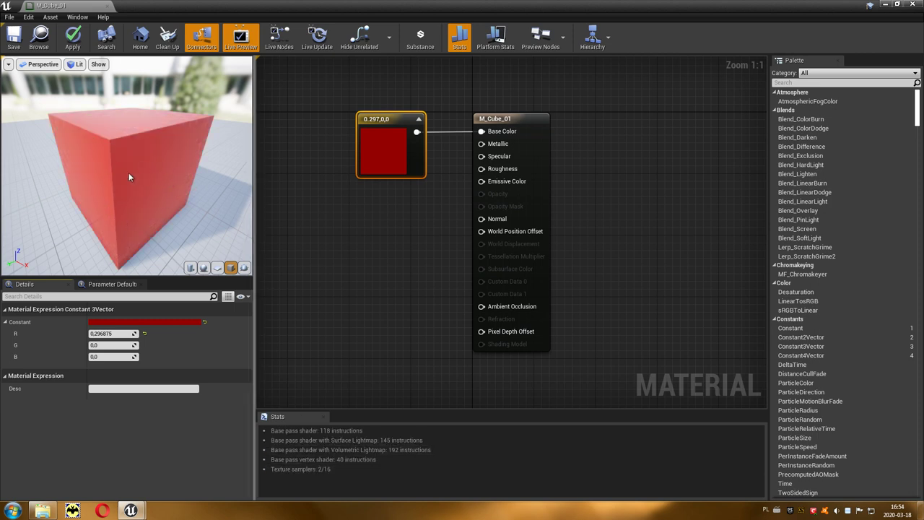
# Apply the M_Cube_01 changes and confirm the corridor cube now renders red
pyautogui.click(73, 40)
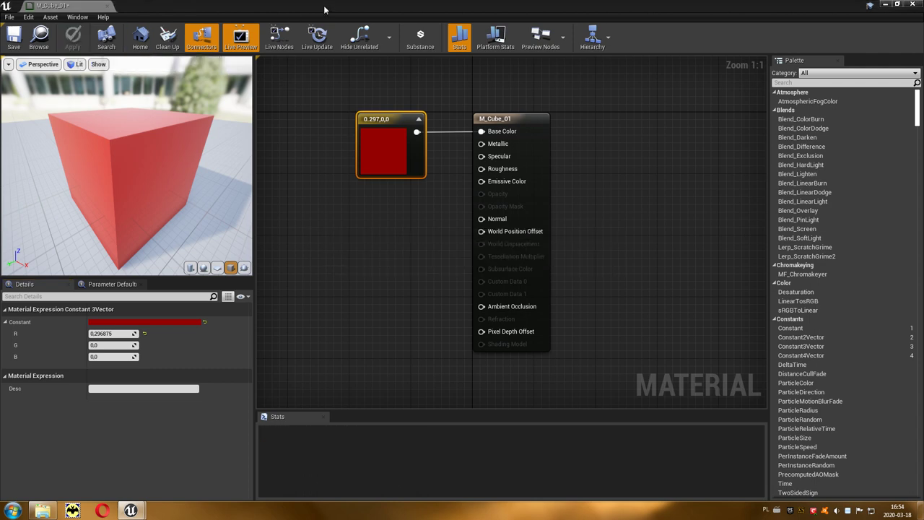
pyautogui.moveTo(324, 9); pyautogui.dragTo(378, 327)
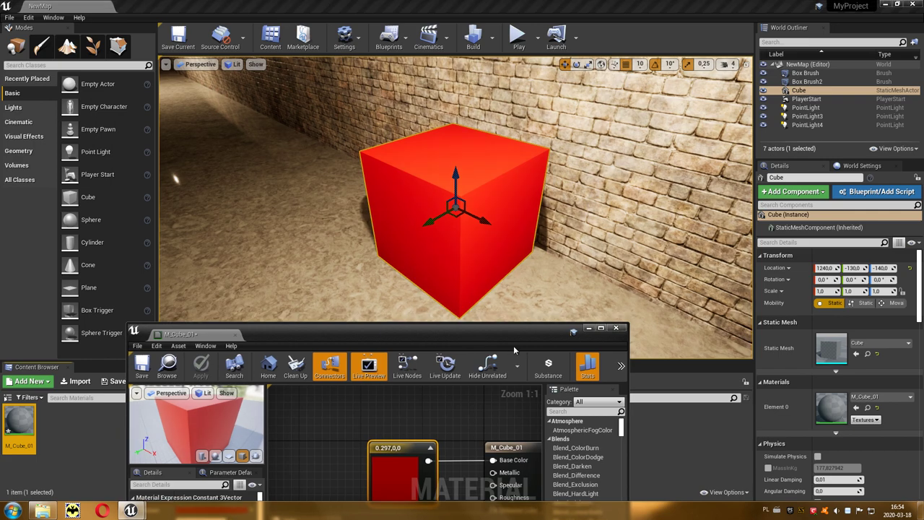
pyautogui.click(600, 328)
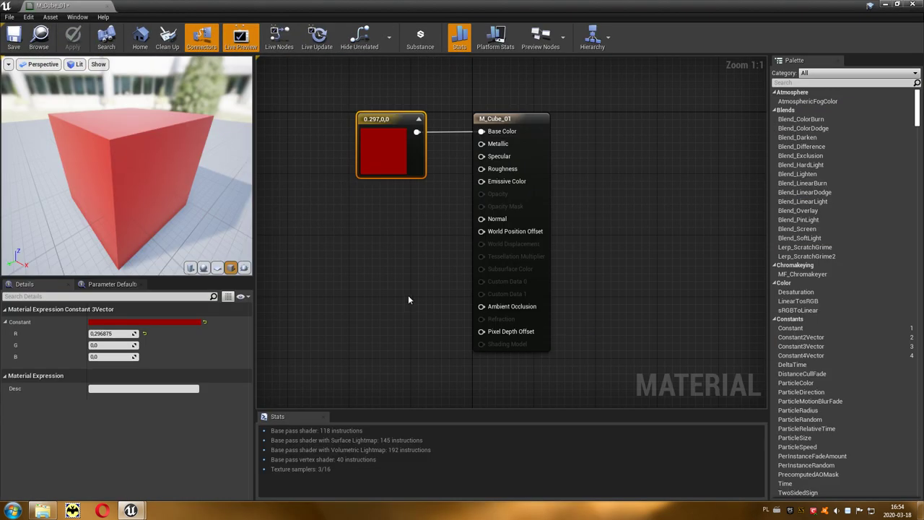
# Add a Constant node and wire its output into M_Cube_01's Specular input
pyautogui.click(376, 219)
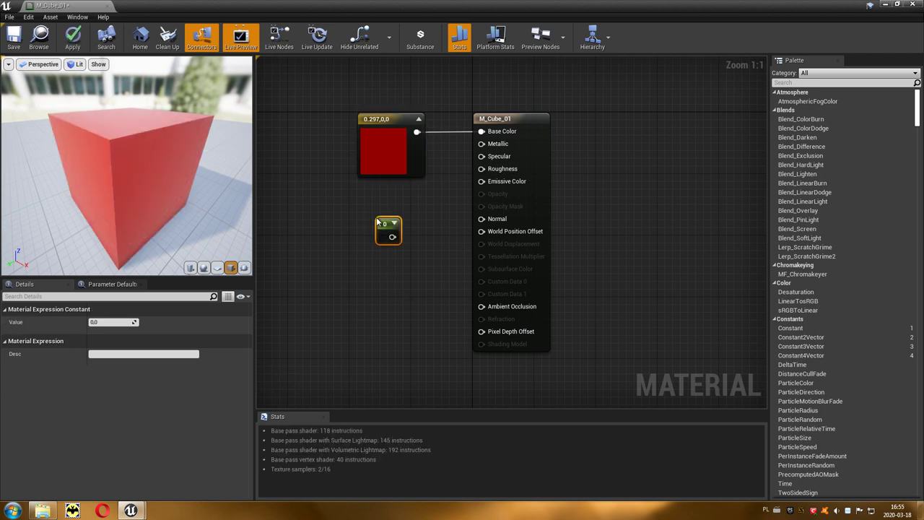
pyautogui.click(204, 268)
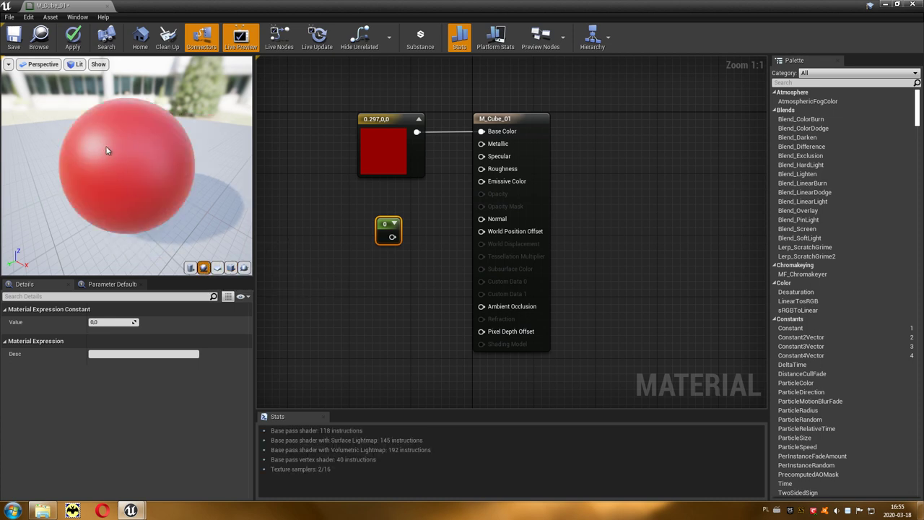
pyautogui.moveTo(392, 236); pyautogui.dragTo(482, 158)
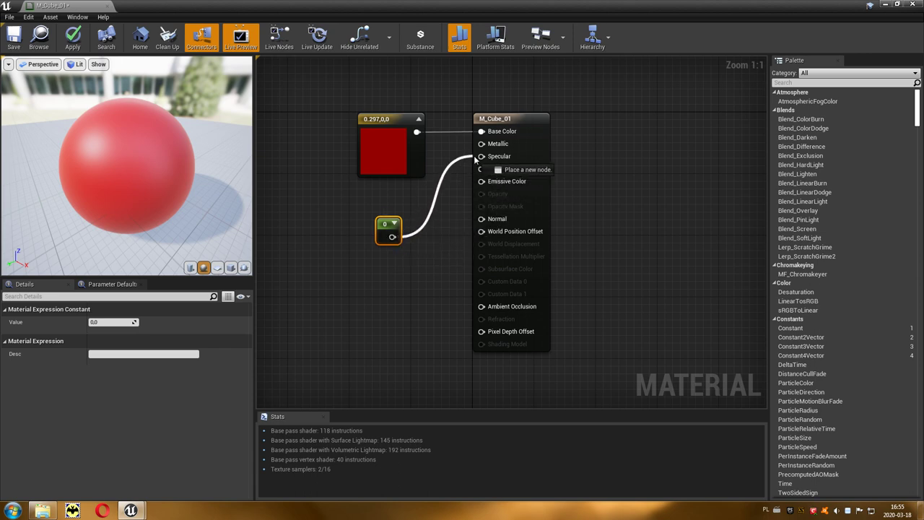
pyautogui.moveTo(482, 158); pyautogui.dragTo(480, 156)
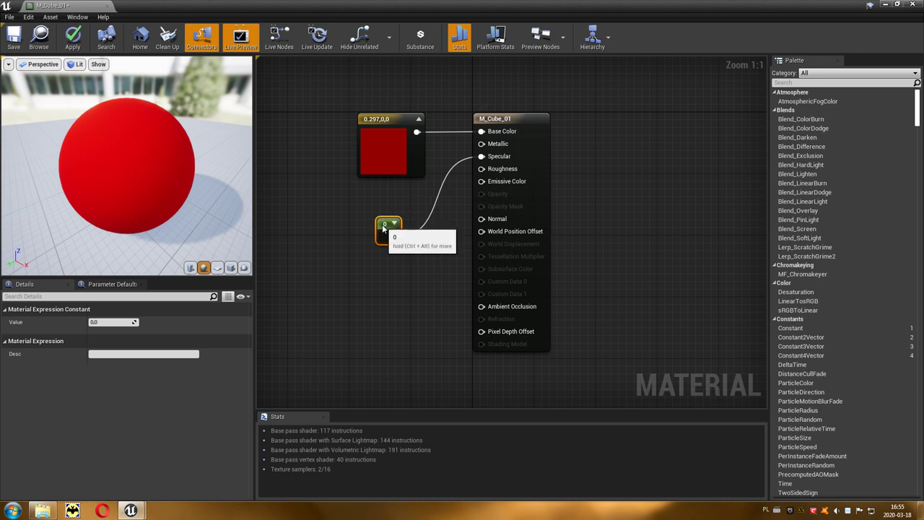
pyautogui.moveTo(381, 227); pyautogui.dragTo(399, 202)
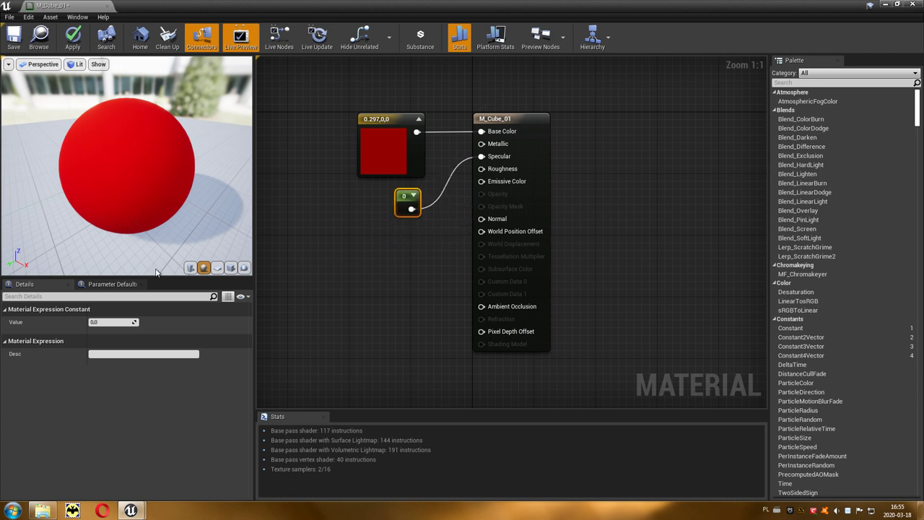
# Set the Specular constant's value to 1 and place a second Constant node in the graph
pyautogui.click(99, 323)
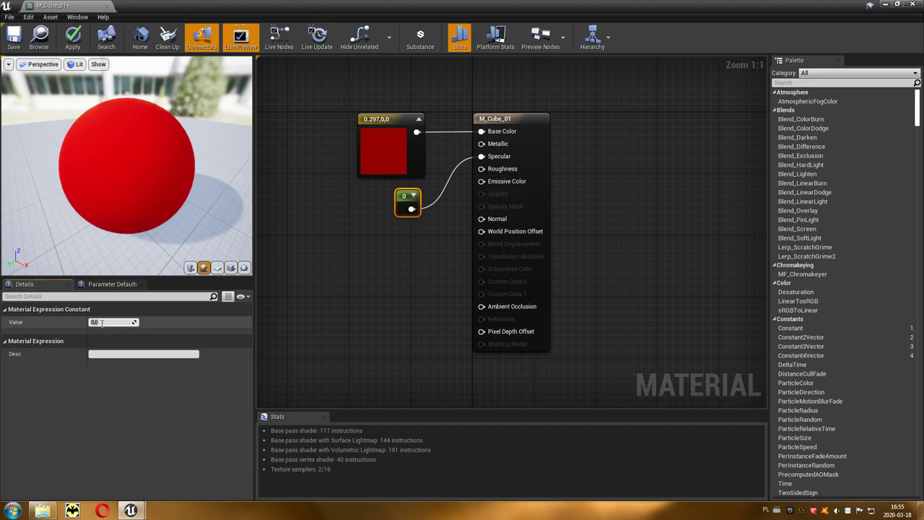
pyautogui.write('1')
pyautogui.press('Return')
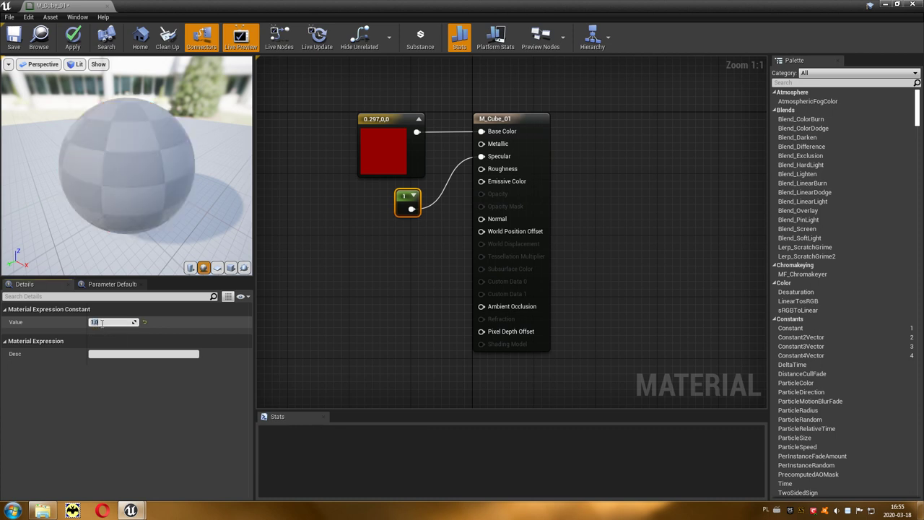
pyautogui.press('Return')
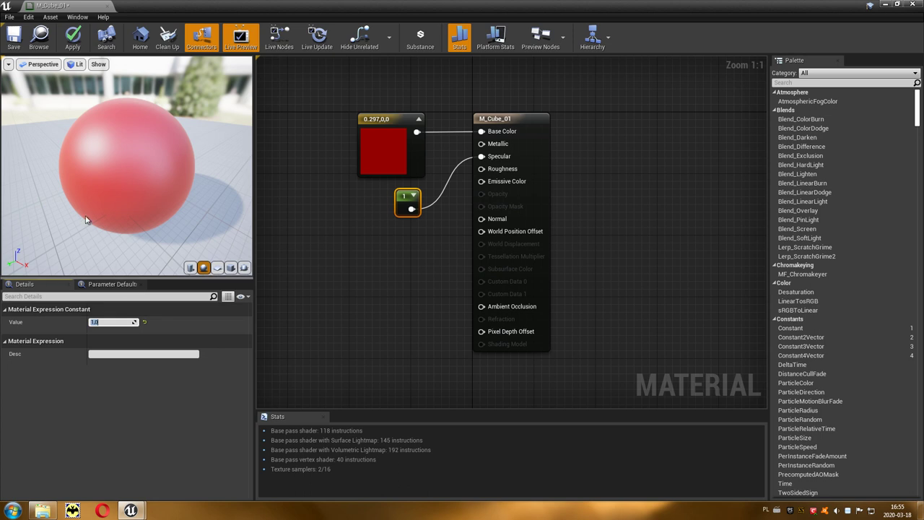
pyautogui.click(398, 235)
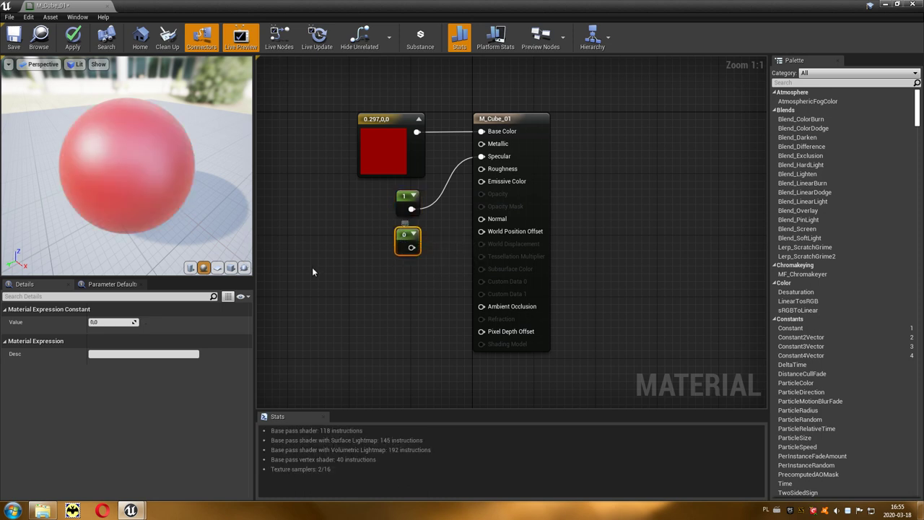
# Connect the new constant to Roughness and set its value to 0
pyautogui.click(112, 322)
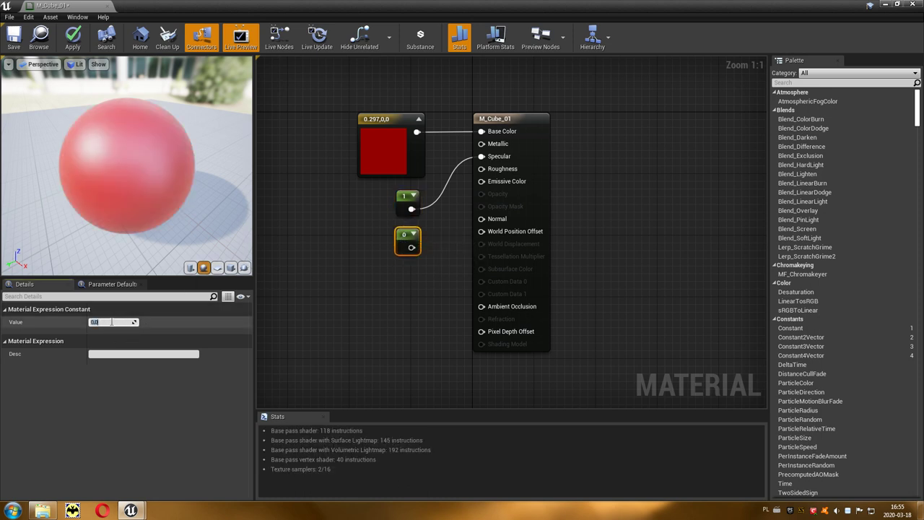
pyautogui.write('1')
pyautogui.press('Return')
pyautogui.moveTo(410, 247)
pyautogui.mouseDown()
pyautogui.moveTo(449, 223)
pyautogui.moveTo(482, 171)
pyautogui.mouseUp()
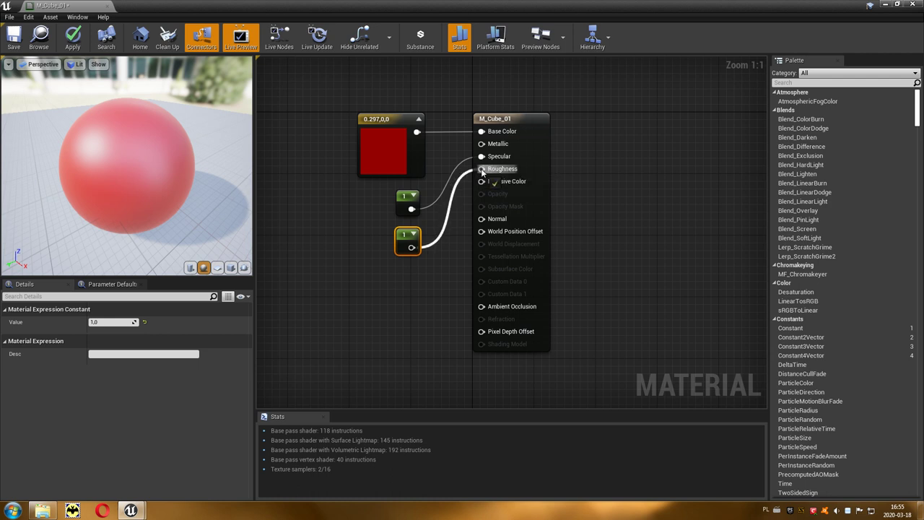
pyautogui.moveTo(482, 171); pyautogui.dragTo(481, 169)
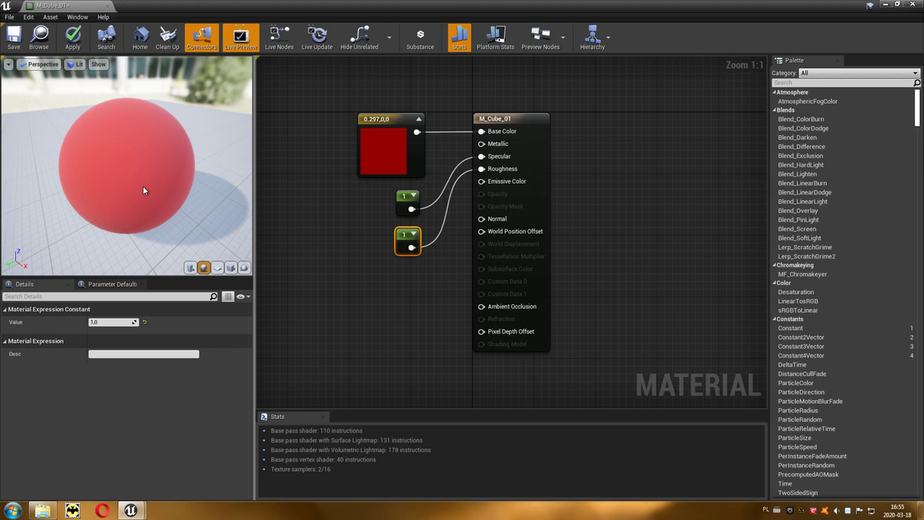
pyautogui.click(104, 322)
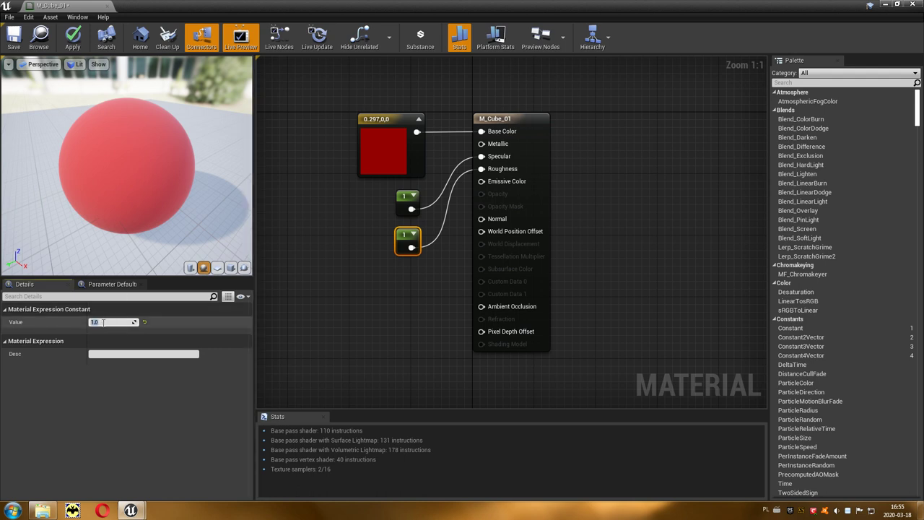
pyautogui.write('0')
pyautogui.press('Return')
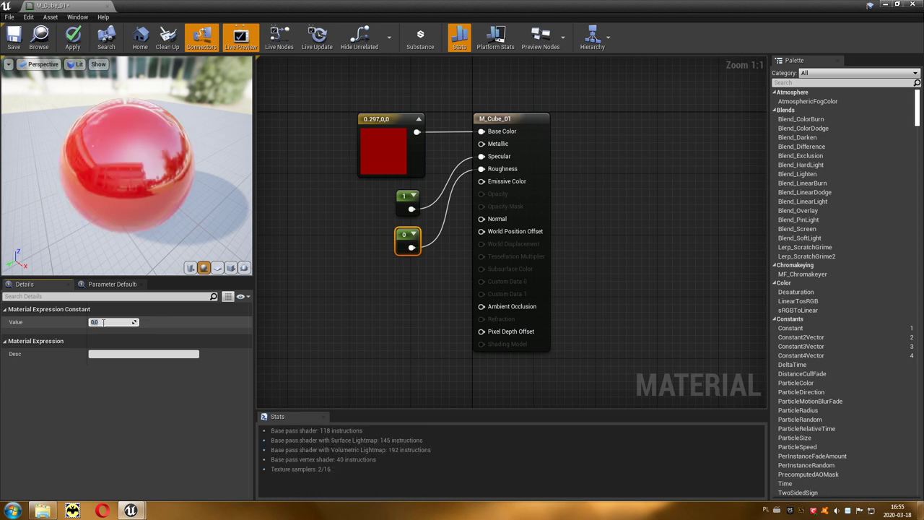
# Try roughness 0.25 on the preview, return it to 0, and apply the material changes
pyautogui.moveTo(90, 172)
pyautogui.mouseDown()
pyautogui.moveTo(90, 151)
pyautogui.moveTo(90, 173)
pyautogui.mouseUp()
pyautogui.click(109, 321)
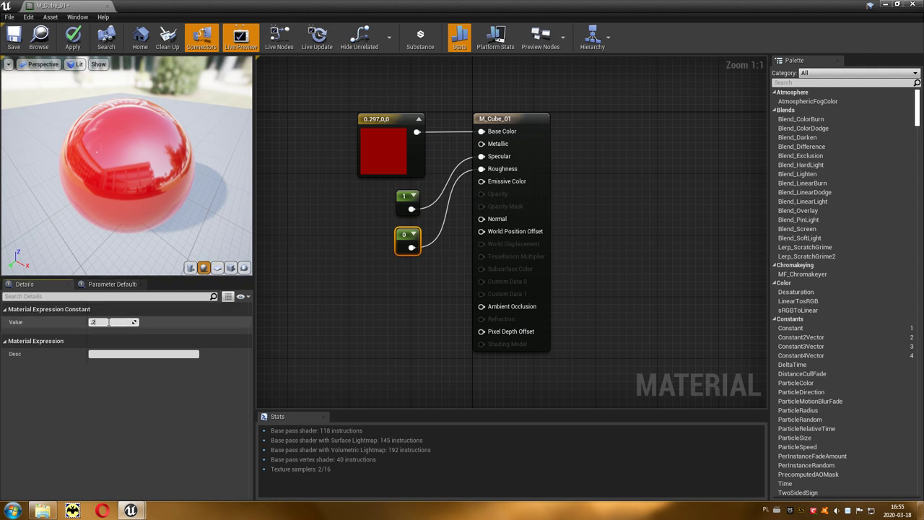
pyautogui.write('5')
pyautogui.press('Return')
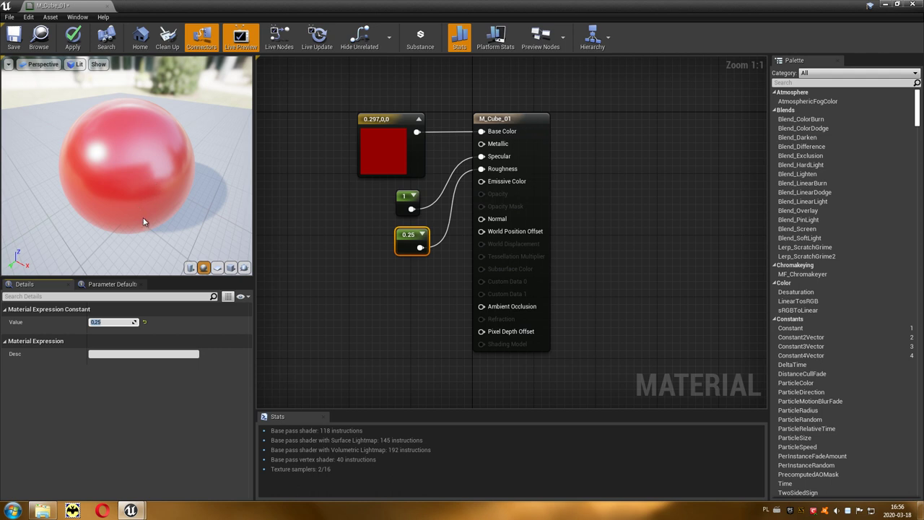
pyautogui.click(231, 268)
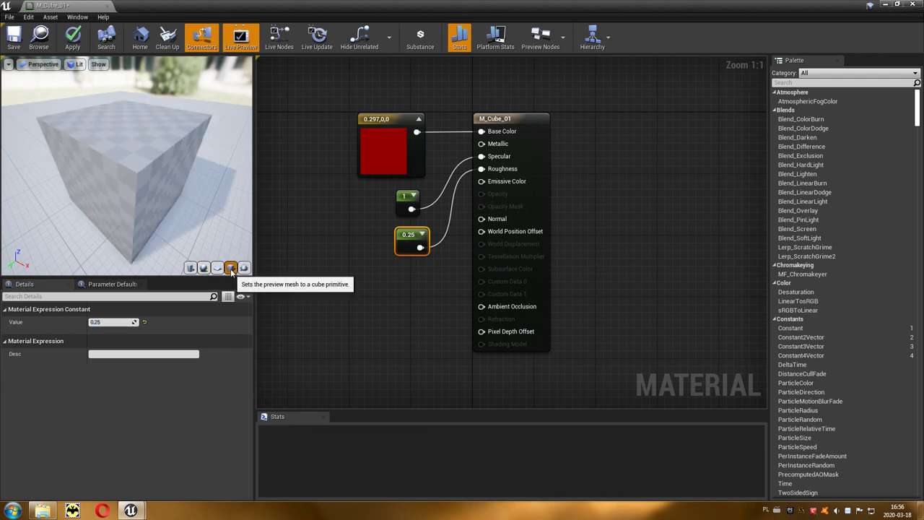
pyautogui.click(110, 322)
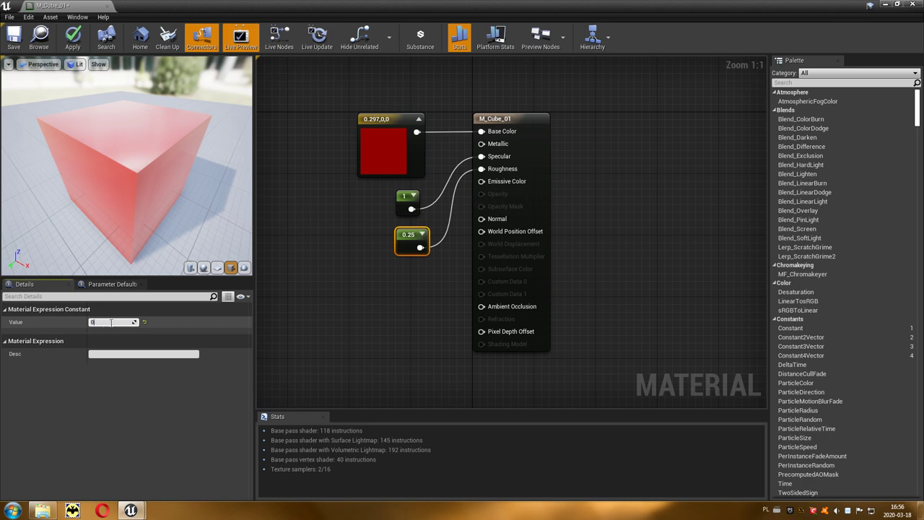
pyautogui.press('Return')
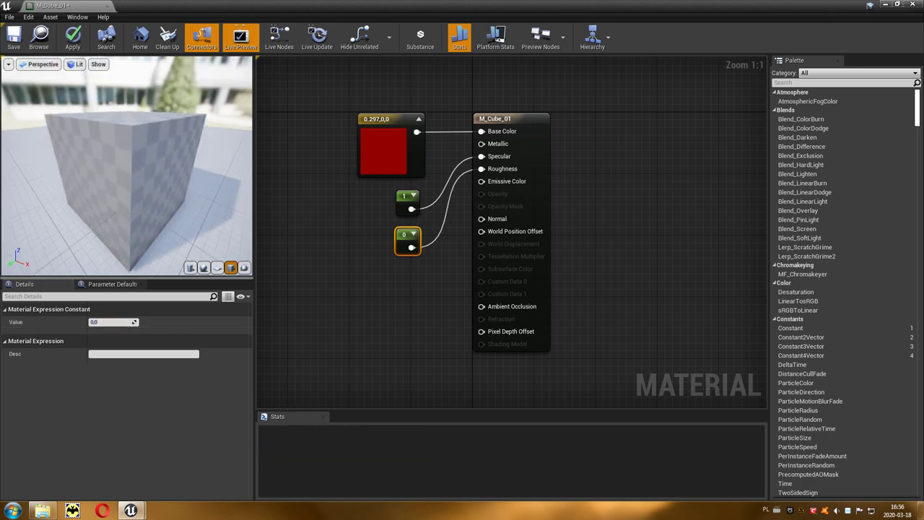
pyautogui.click(76, 45)
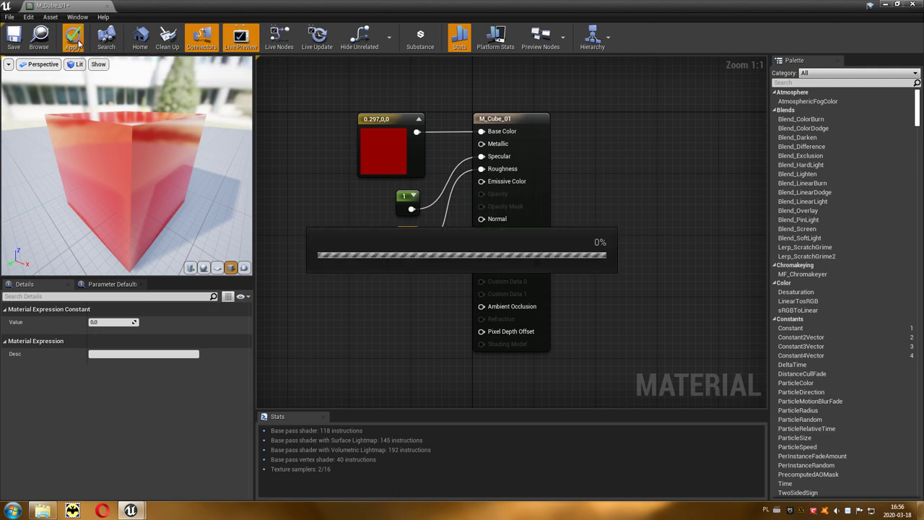
# Play the level and walk toward the glossy red cube in the brick corridor
pyautogui.click(884, 4)
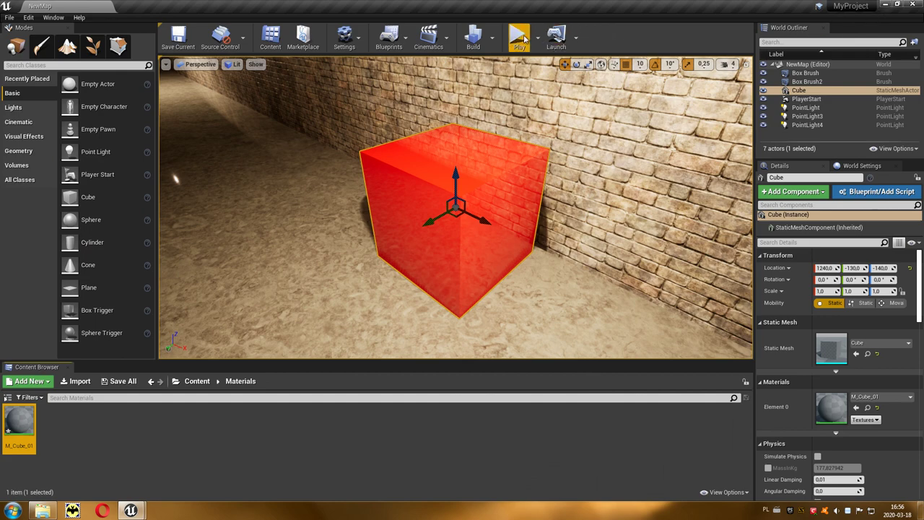
pyautogui.click(519, 37)
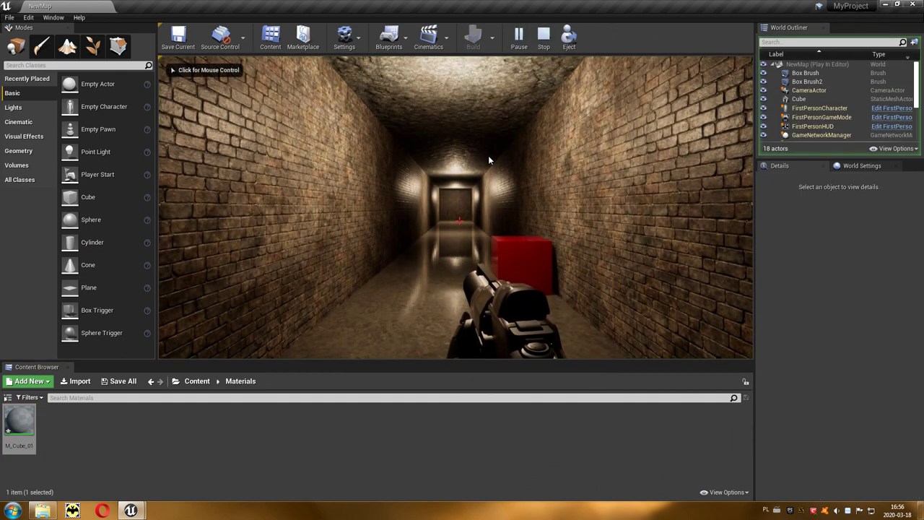
pyautogui.click(488, 155)
pyautogui.press('w')
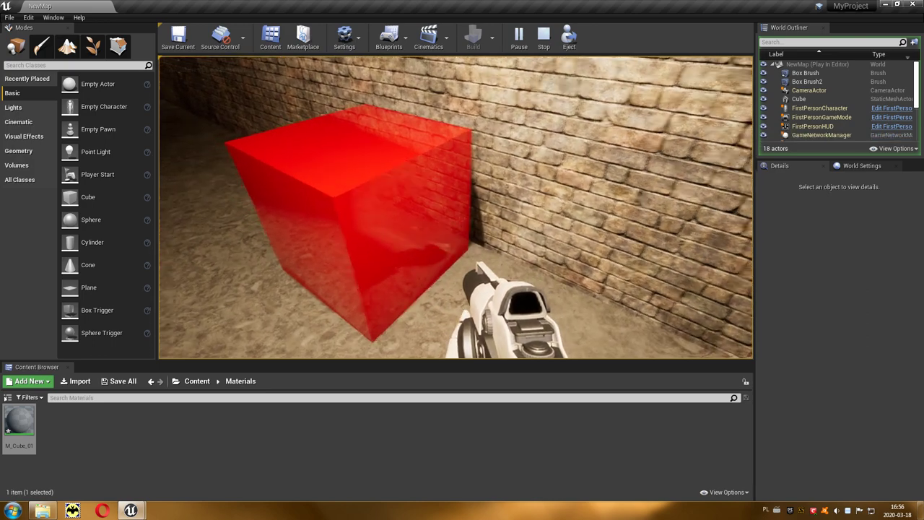
# End the play session and save the M_Cube_01 material
pyautogui.press('Escape')
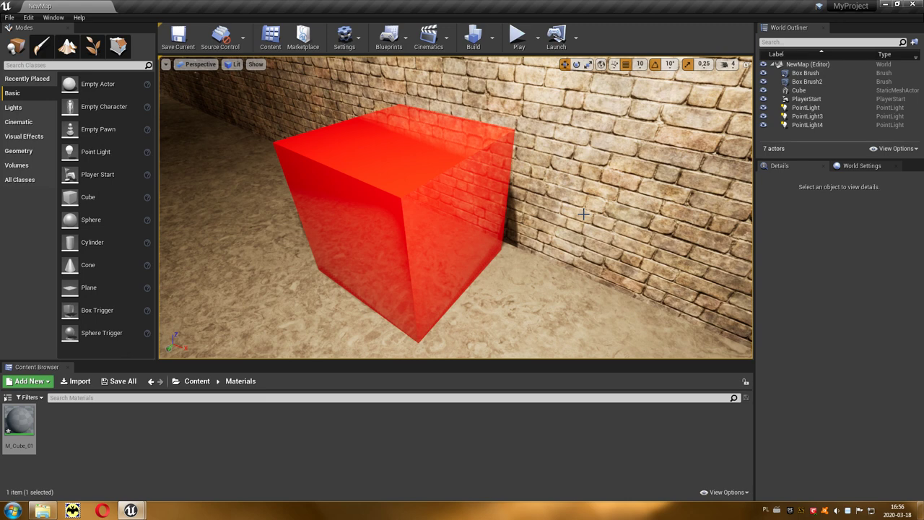
pyautogui.click(123, 383)
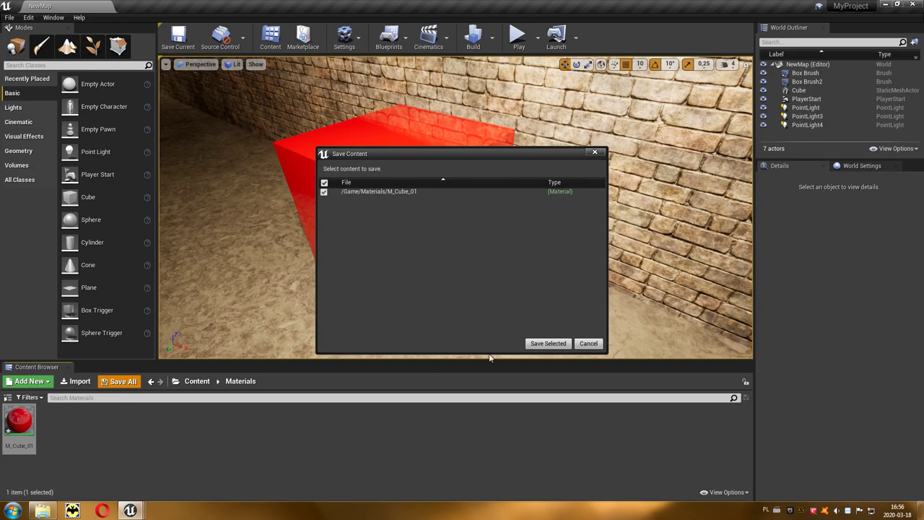
pyautogui.click(542, 344)
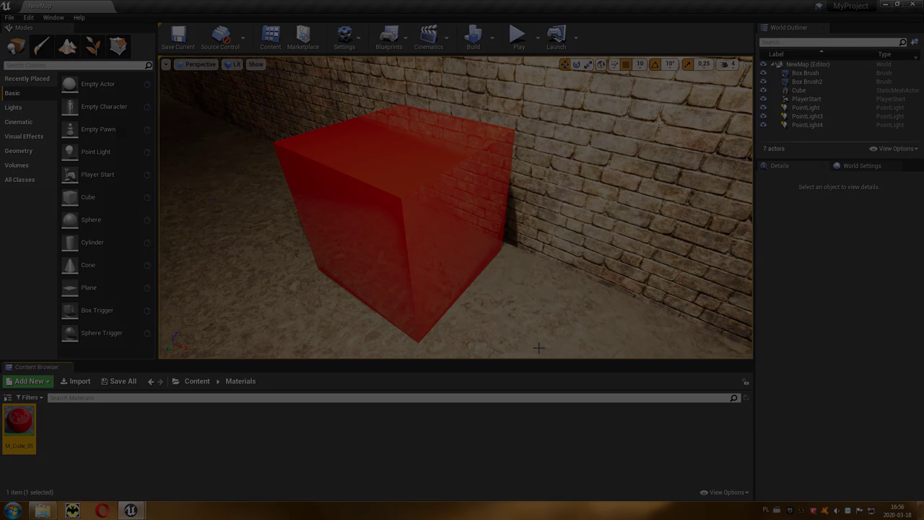